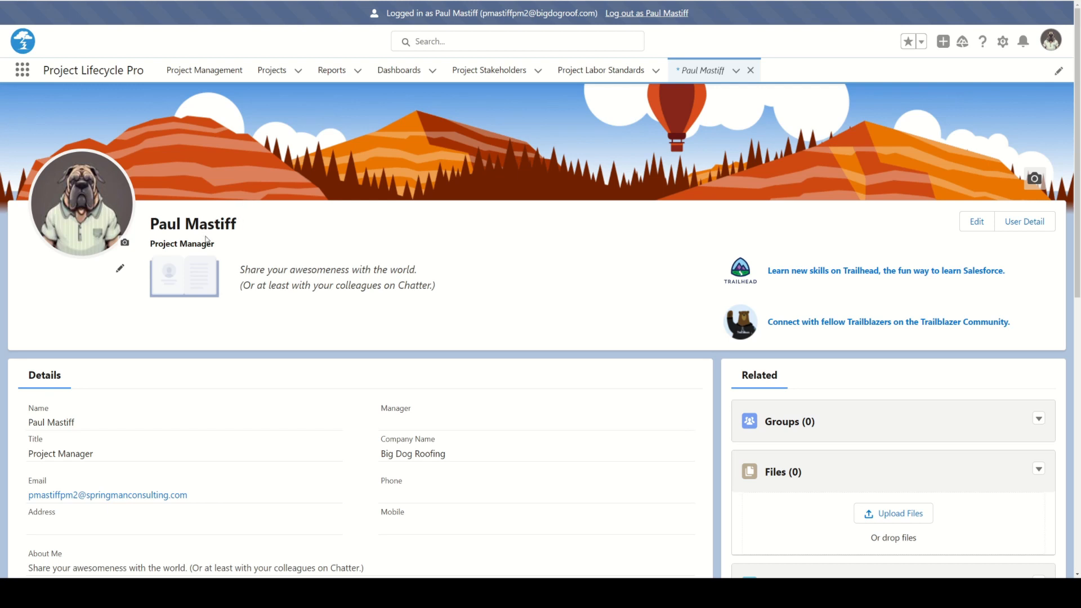
Open the Dollar$ Cloud Upgrade project from Project Management and display its full Project Scope list.
left_click(213, 77)
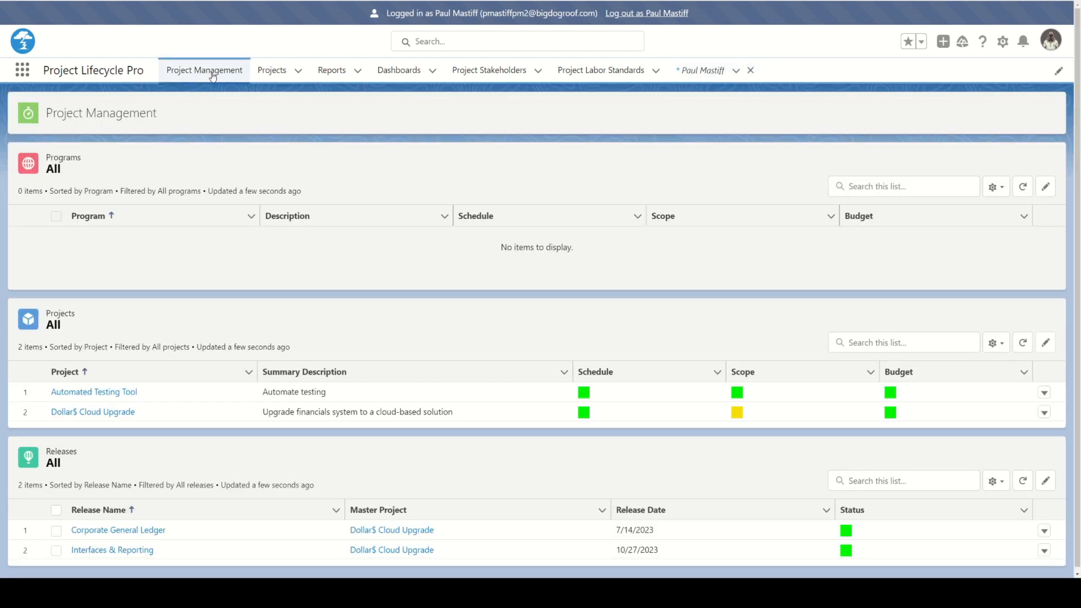
left_click(93, 413)
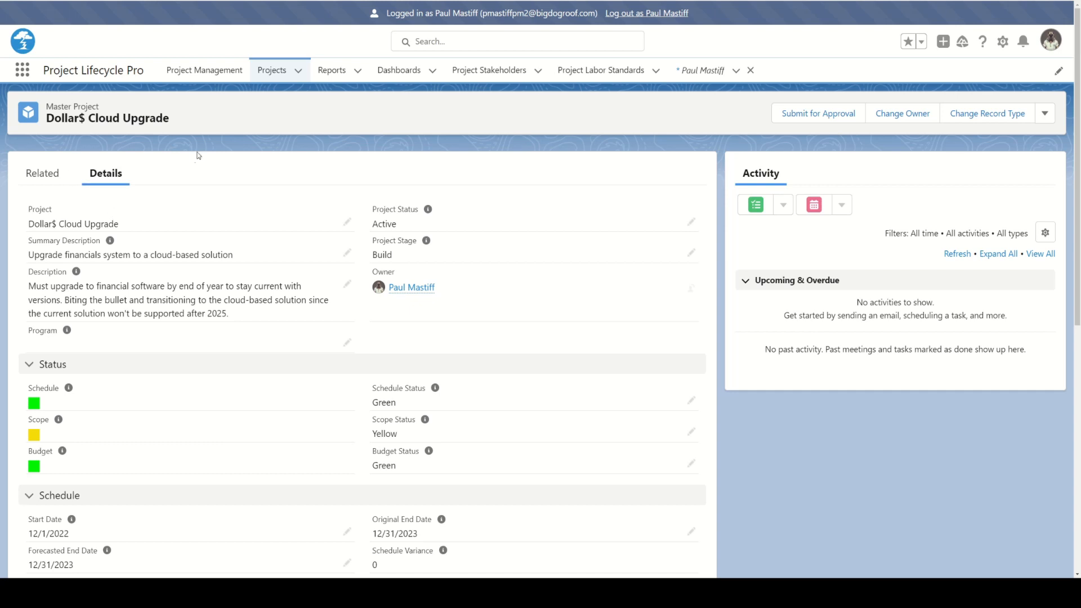
left_click(46, 180)
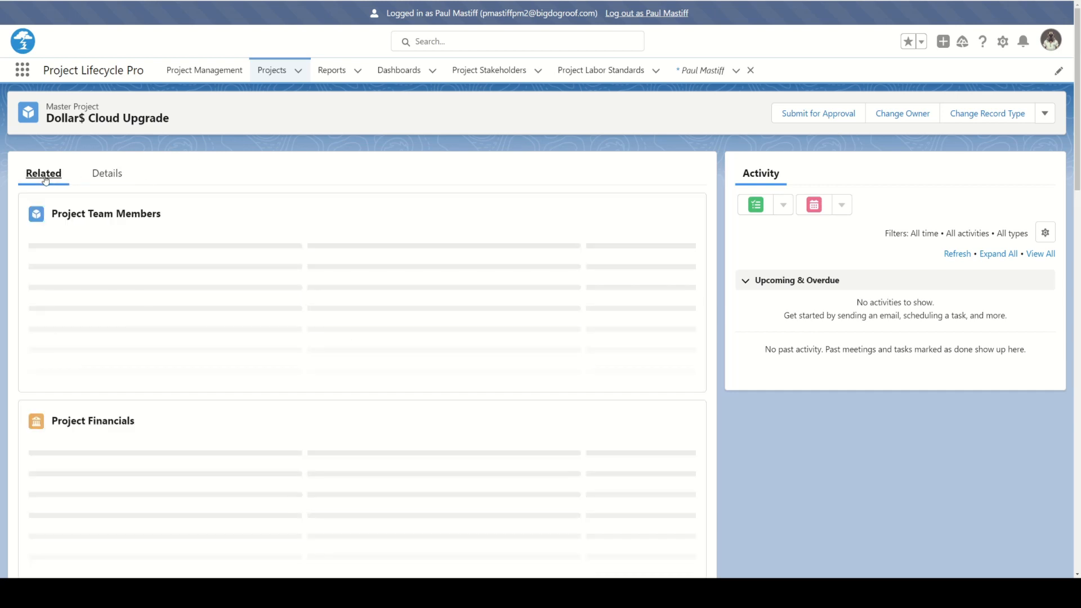
scroll(191, 262, "down", 7)
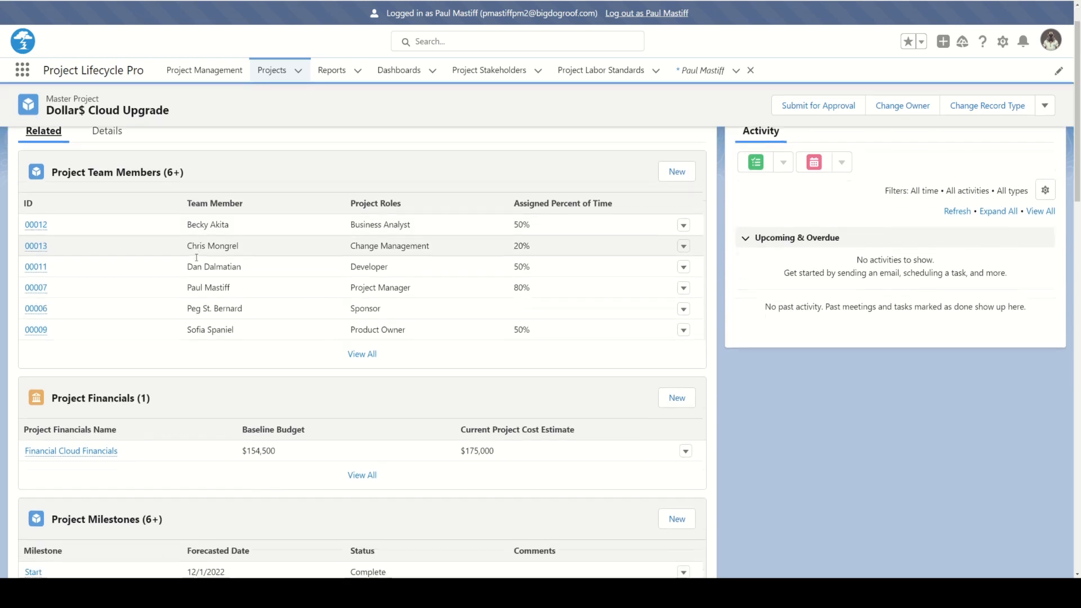
scroll(180, 263, "down", 3)
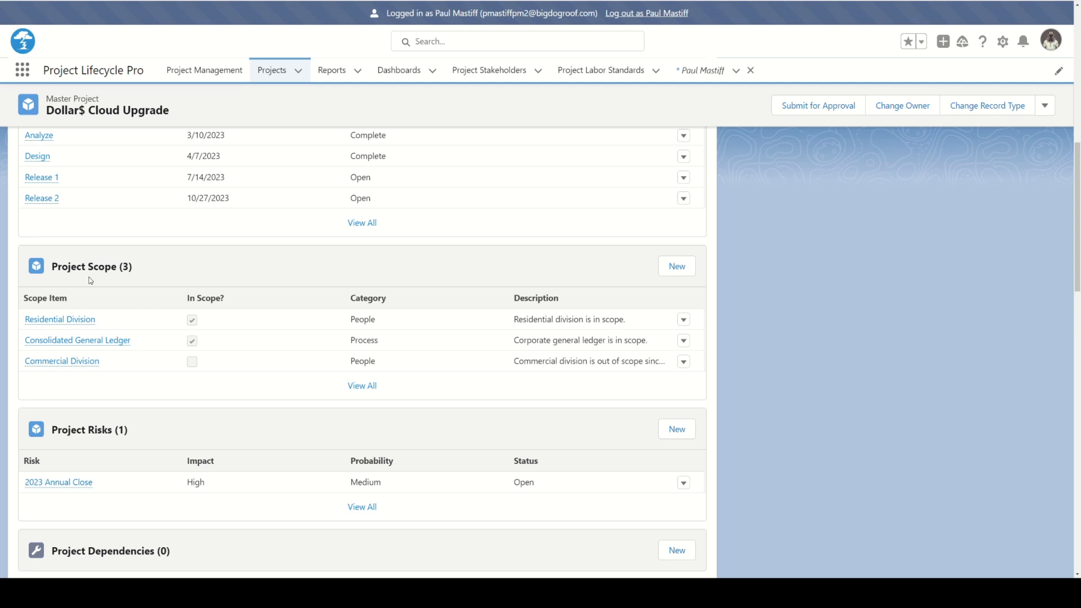
left_click(356, 389)
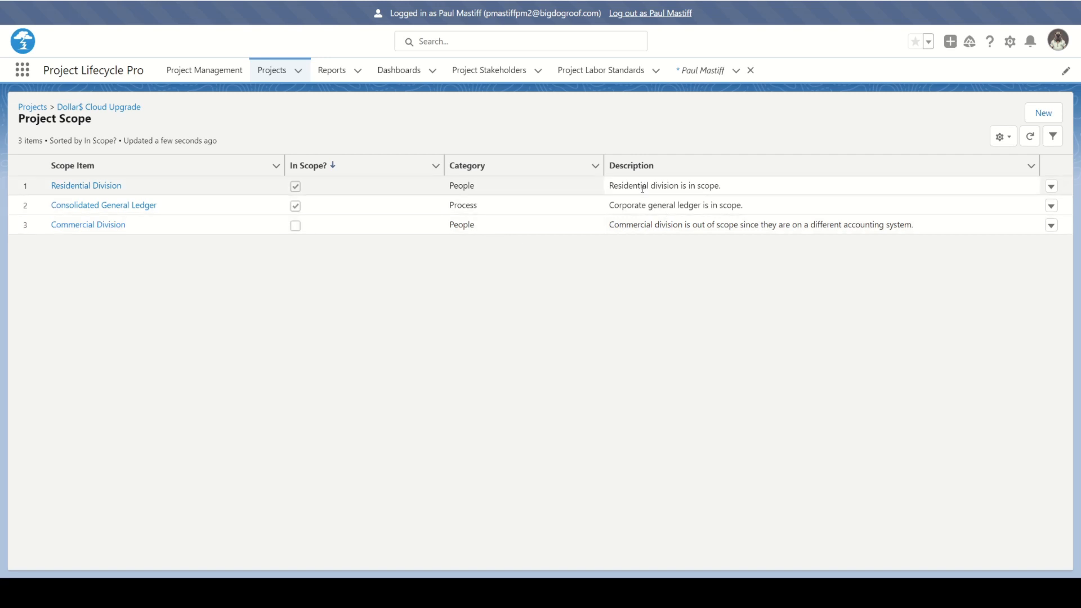
Change the Residential Division scope item's description to "Residential division is in scope because they are the current users of Dollar$ Desktop.".
left_click(84, 187)
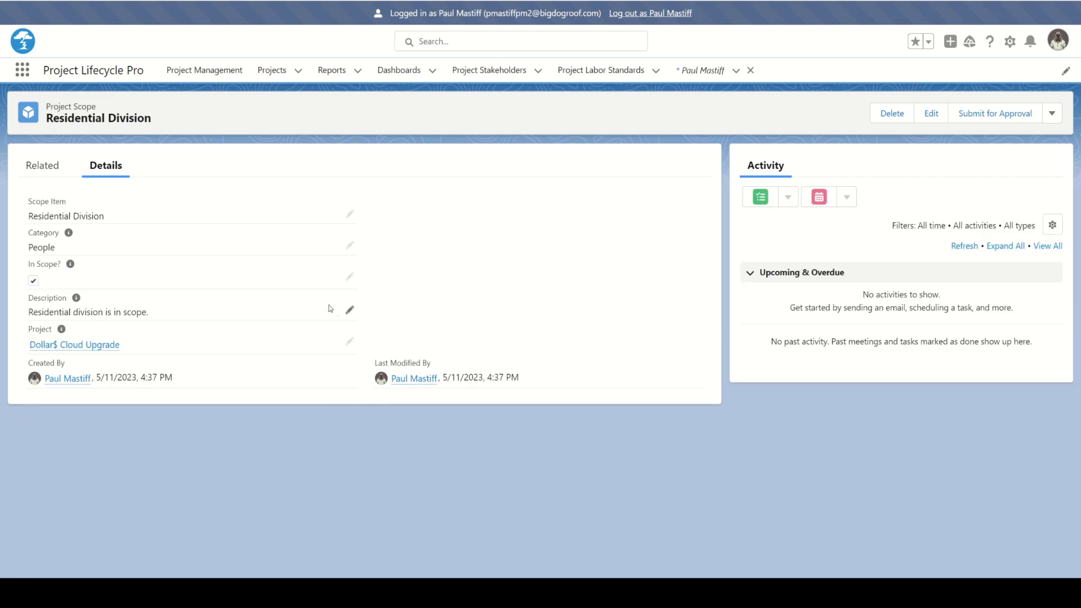
left_click(349, 310)
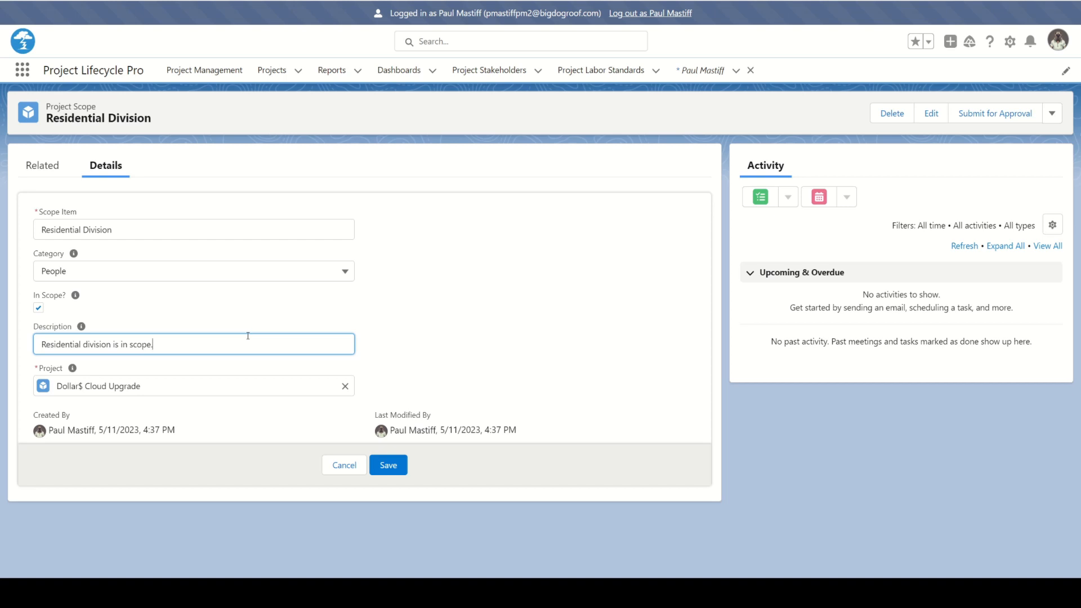
type("because they are the current users of Dollar$ Desktop.")
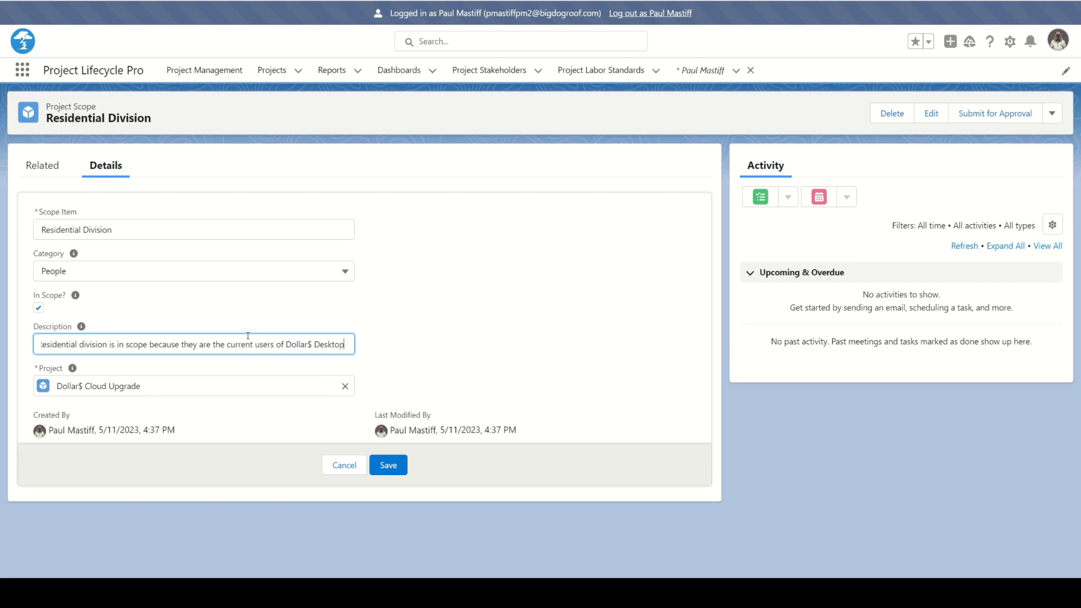
left_click(410, 309)
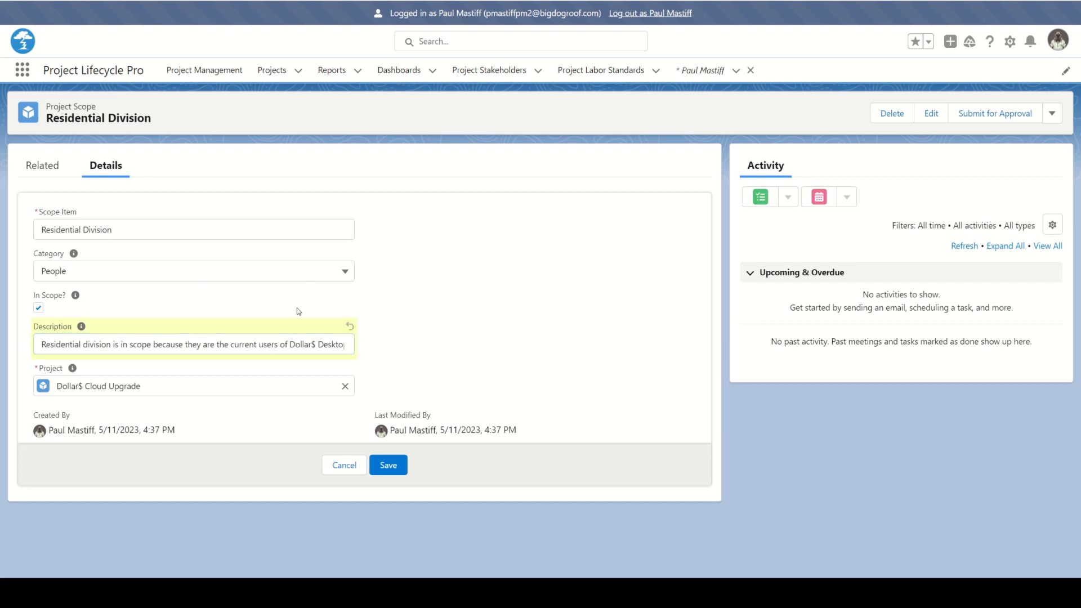
Review the Residential Division item's category options and related files, and save the edited record.
left_click(346, 274)
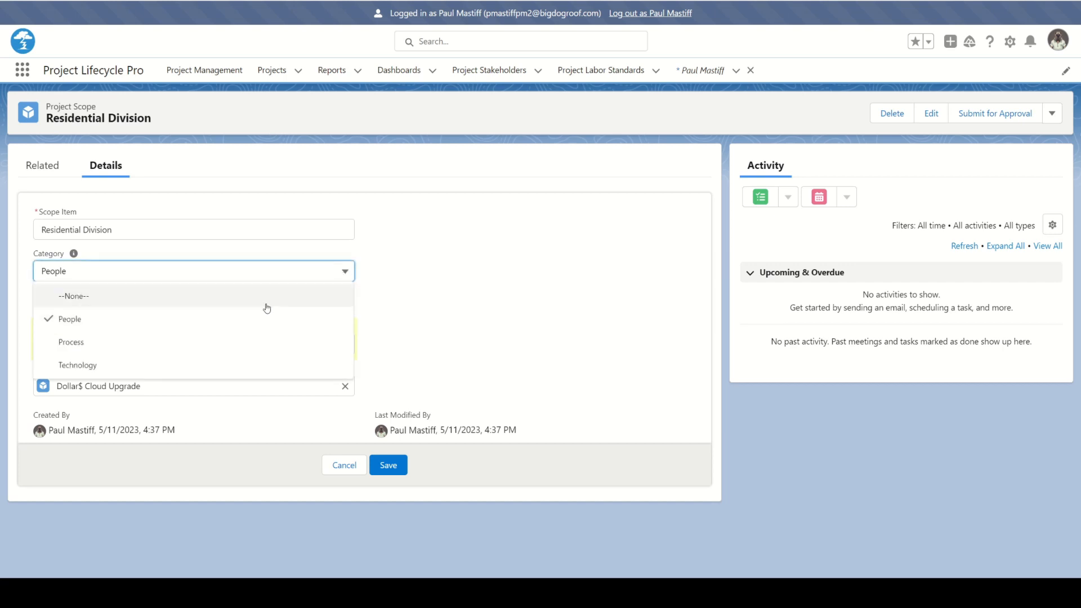
left_click(414, 276)
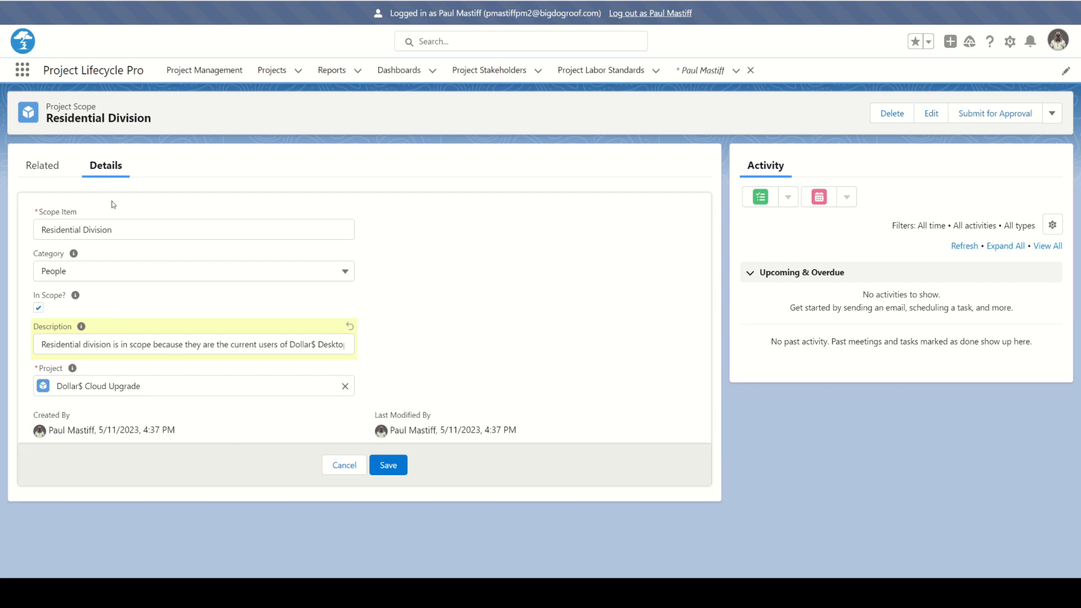
left_click(43, 165)
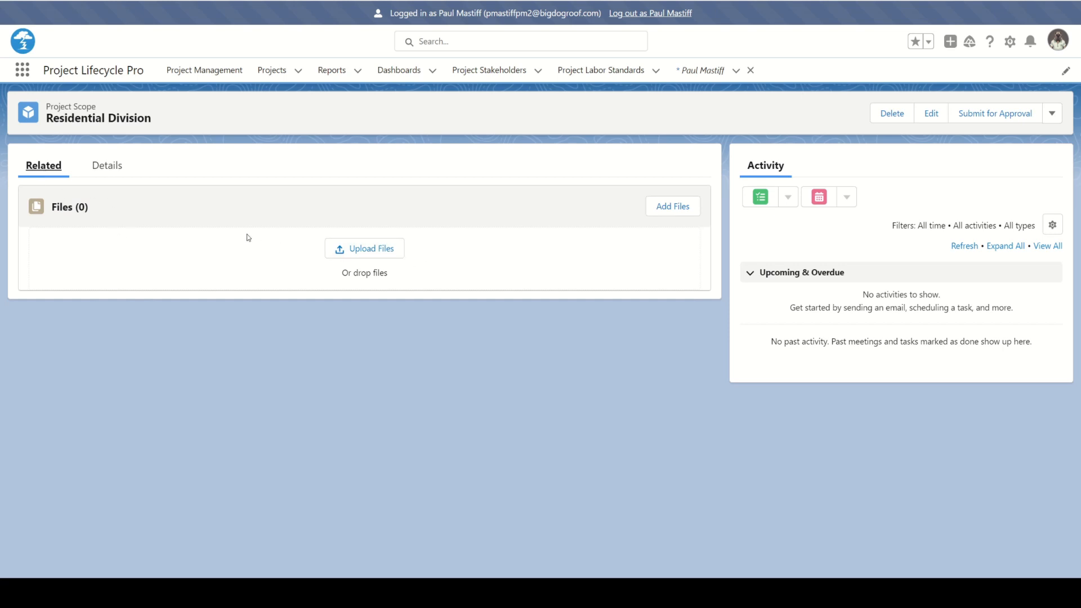
left_click(111, 173)
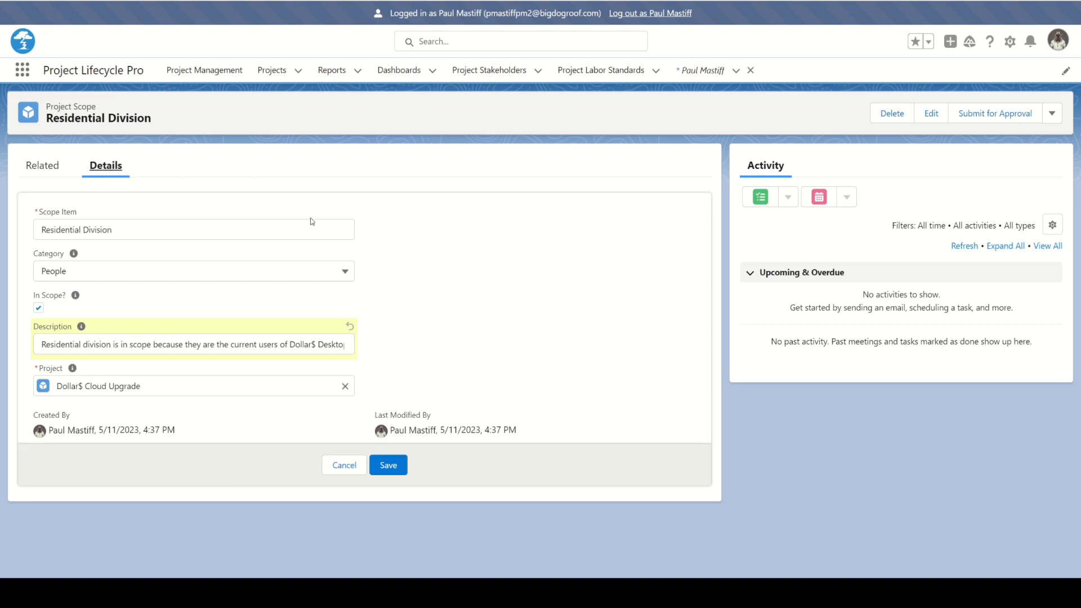
left_click(397, 468)
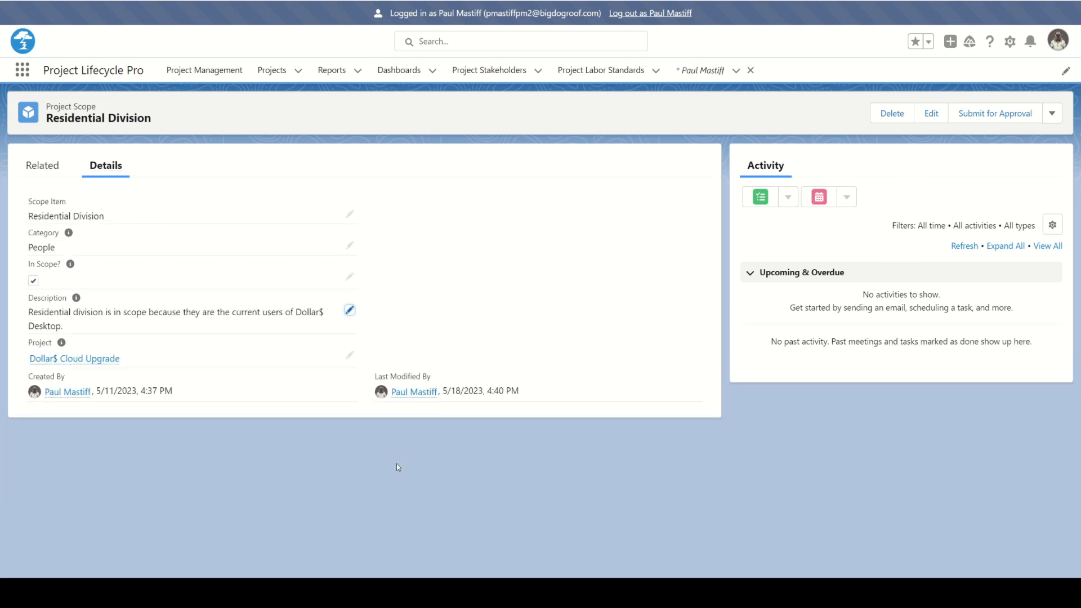
Review the Commercial Division scope item's details and description, discarding any edit, and return to the Project Scope list.
left_click(8, 1)
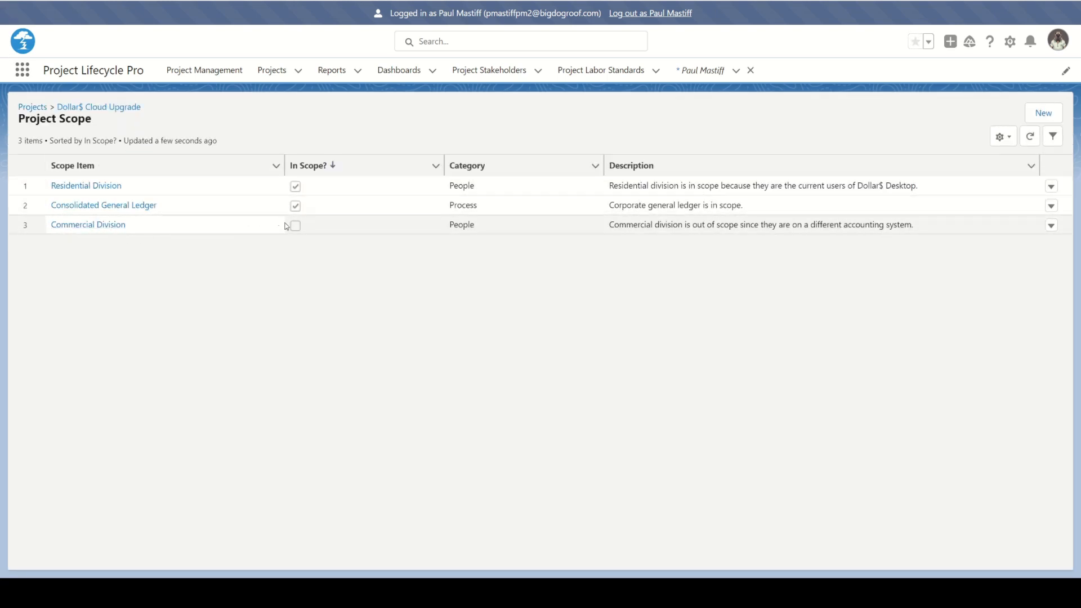
left_click(110, 226)
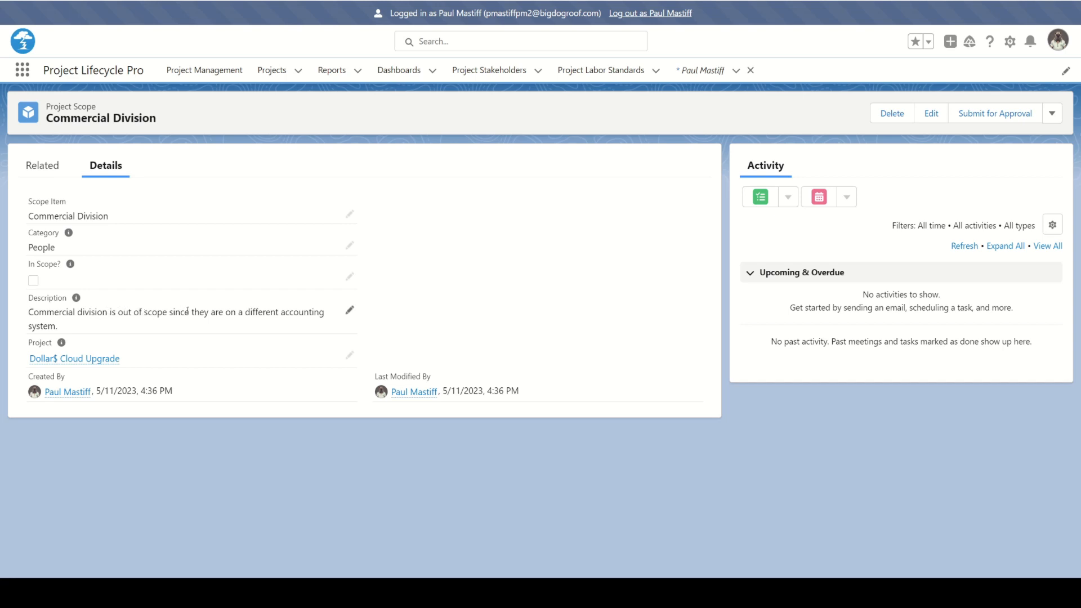
left_click(350, 310)
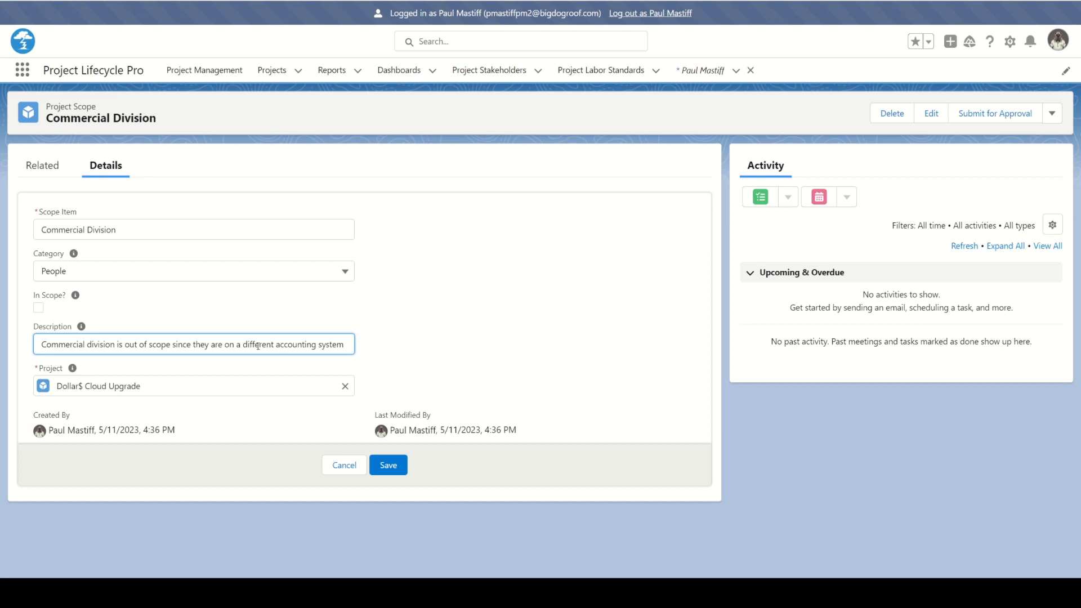
left_click(338, 467)
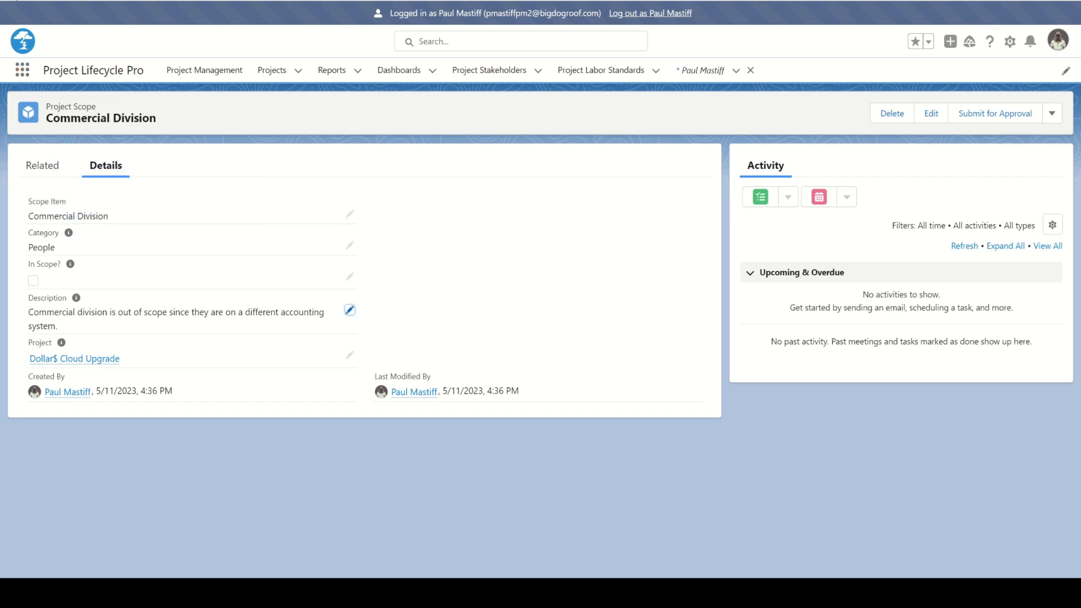
left_click(15, 0)
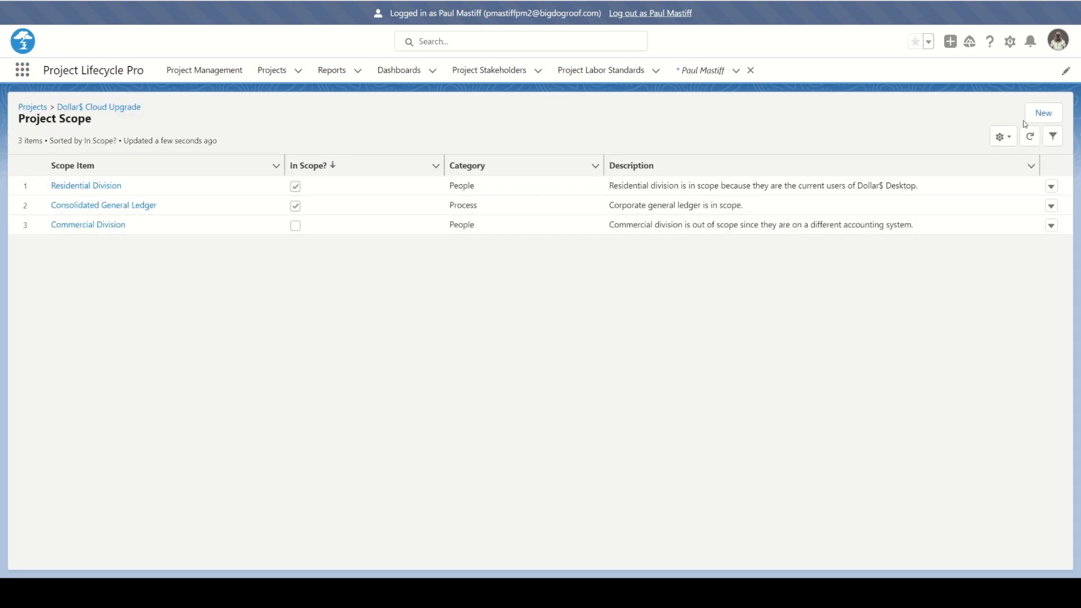
Start a new project scope item named "2023 Q2 Financial Close" with category Process, marked as not in scope.
left_click(1042, 115)
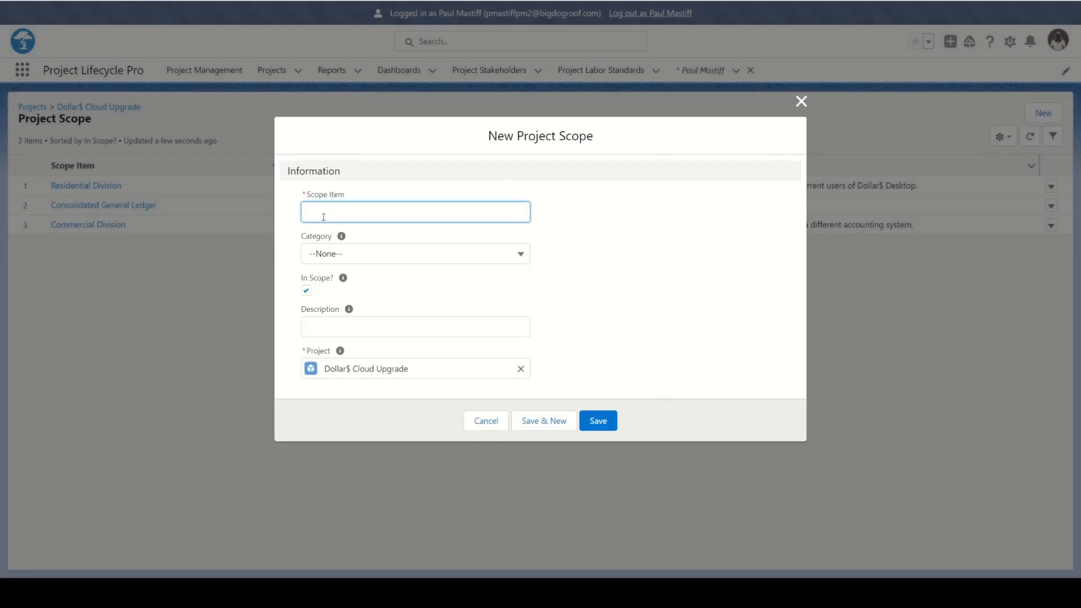
type("2023 Q2 Financial Close")
left_click(521, 254)
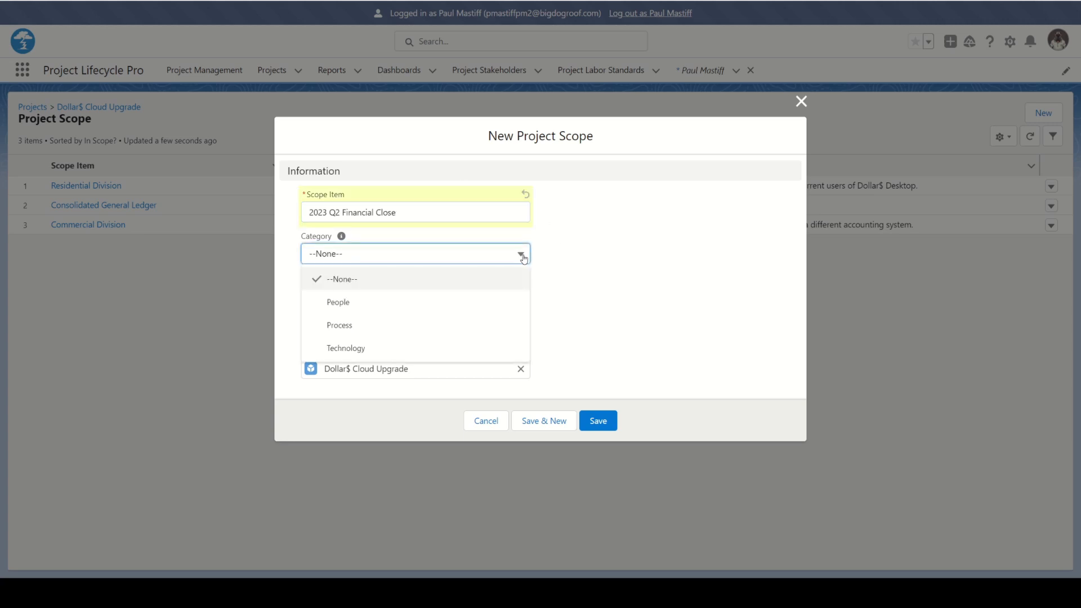
left_click(491, 324)
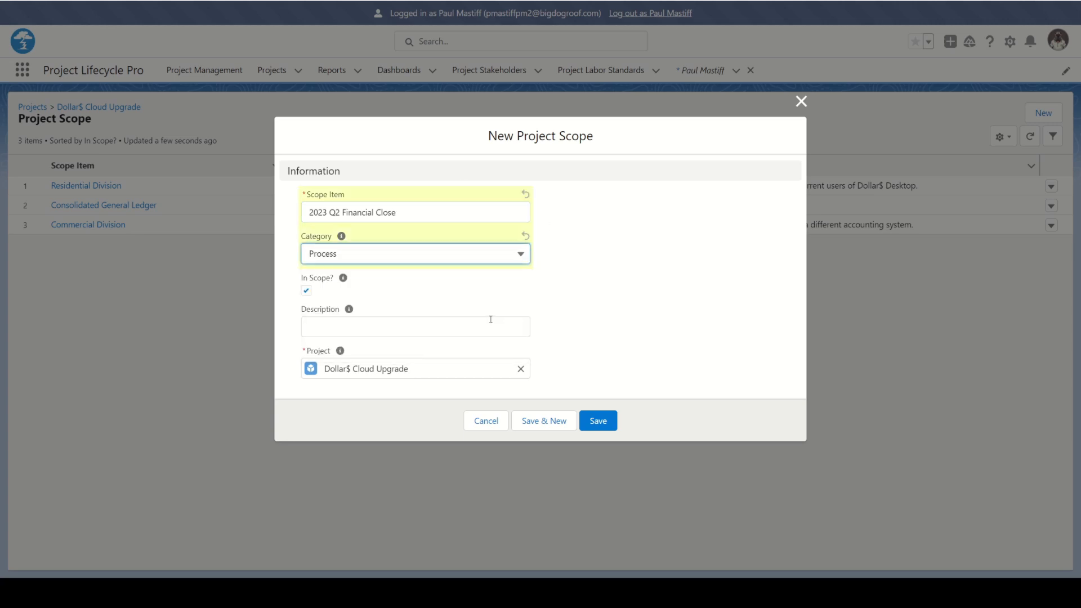
left_click(306, 291)
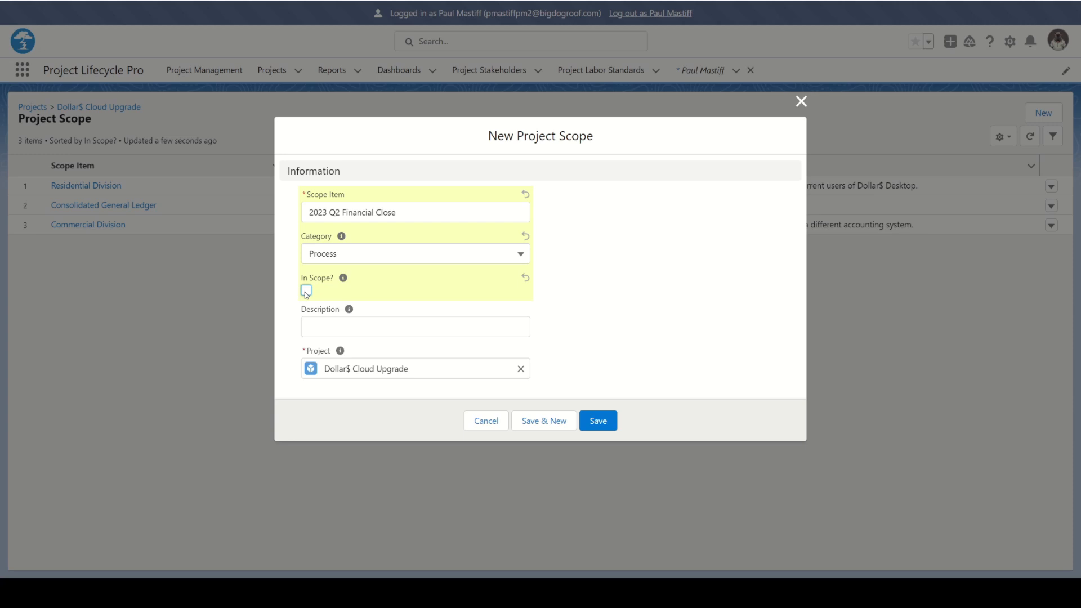
Describe the new item as "First release is in July, however Q2 close will be done in the desktop version." and save it.
left_click(320, 328)
type("Firs")
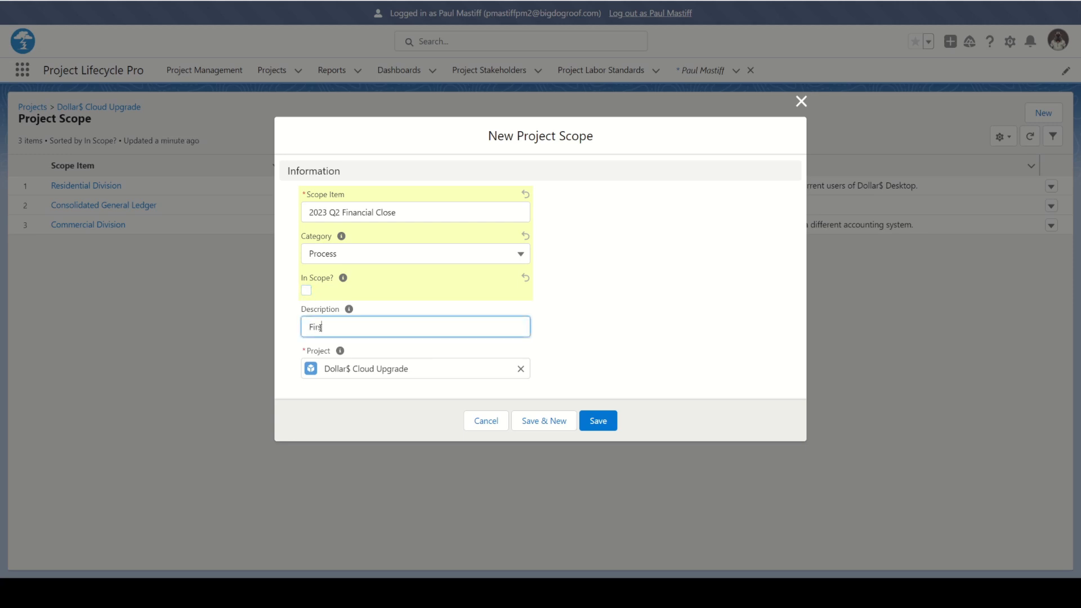
type("t release is in July, however")
type("Q2 clsoe")
key("BackSpace")
key("BackSpace")
key("BackSpace")
key("BackSpace")
key("BackSpace")
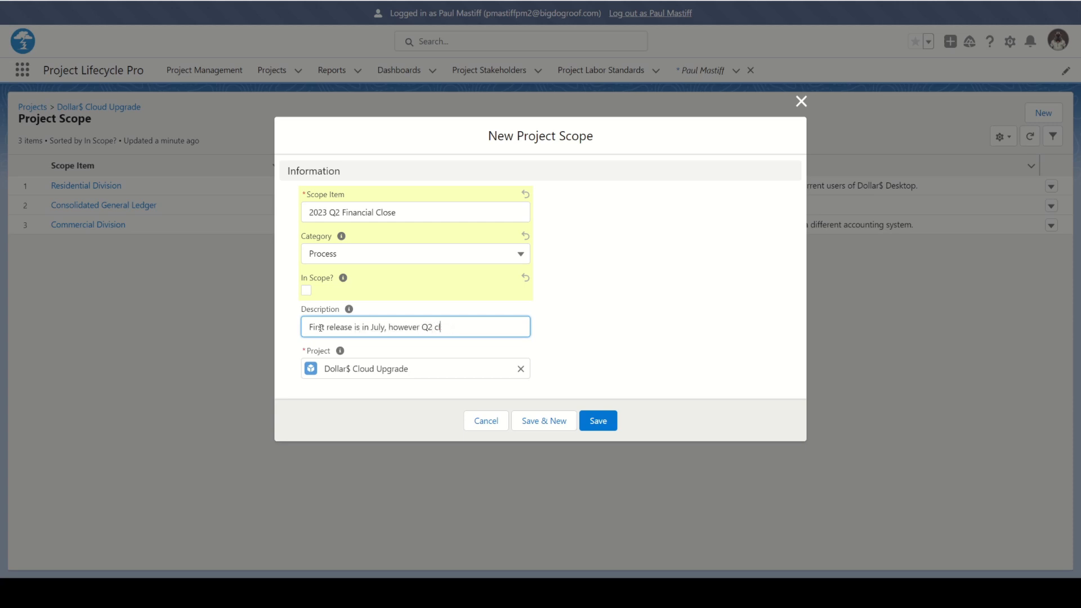
type("lose will be done in the desktop version")
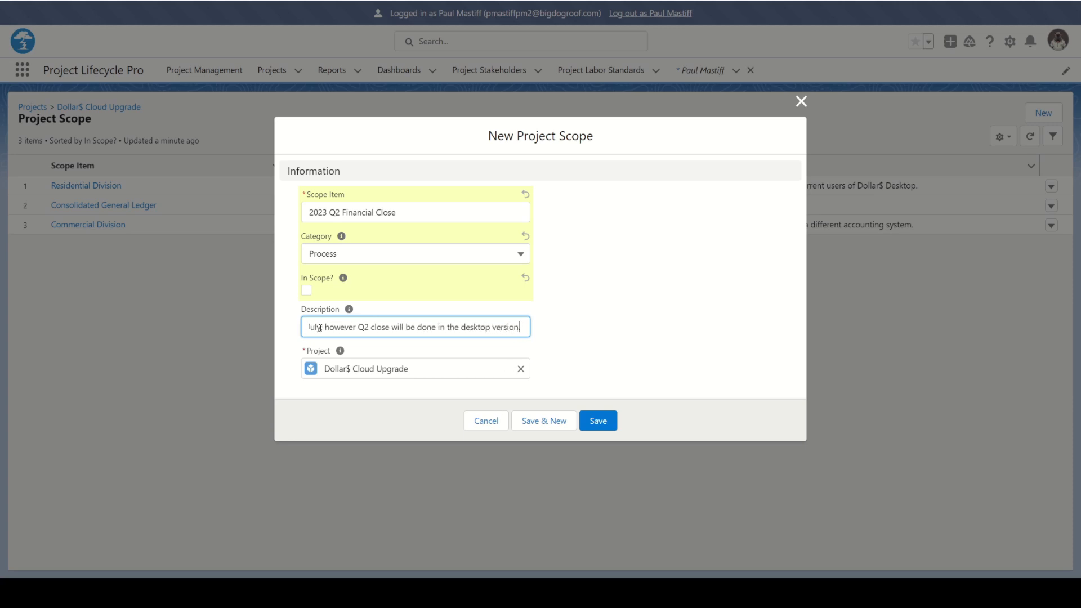
left_click(589, 420)
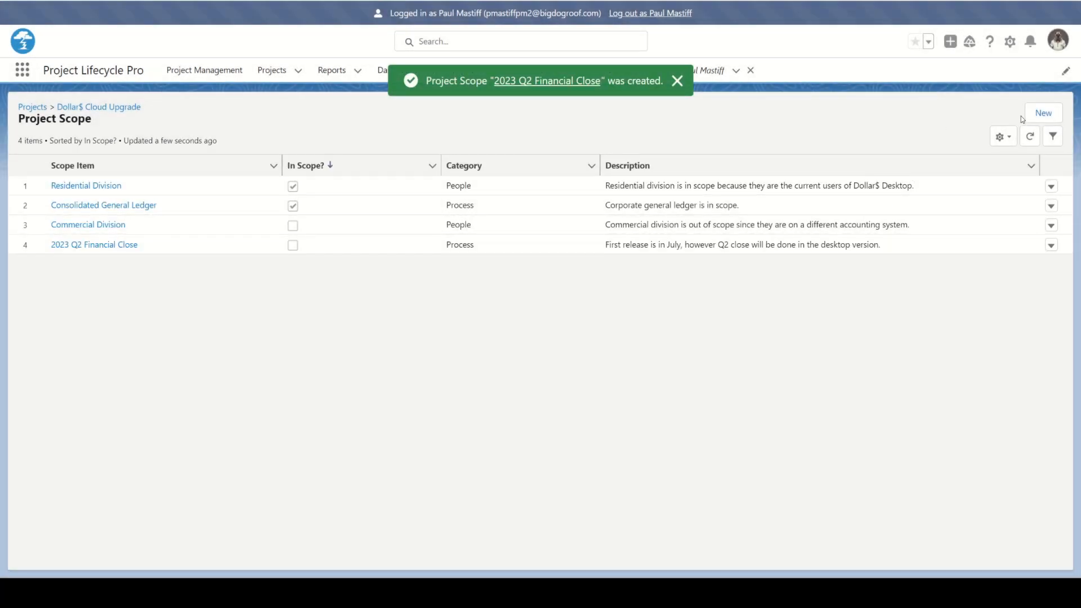
Start another project scope item named "2023 Q3 Financial Close" with category Process.
left_click(1042, 113)
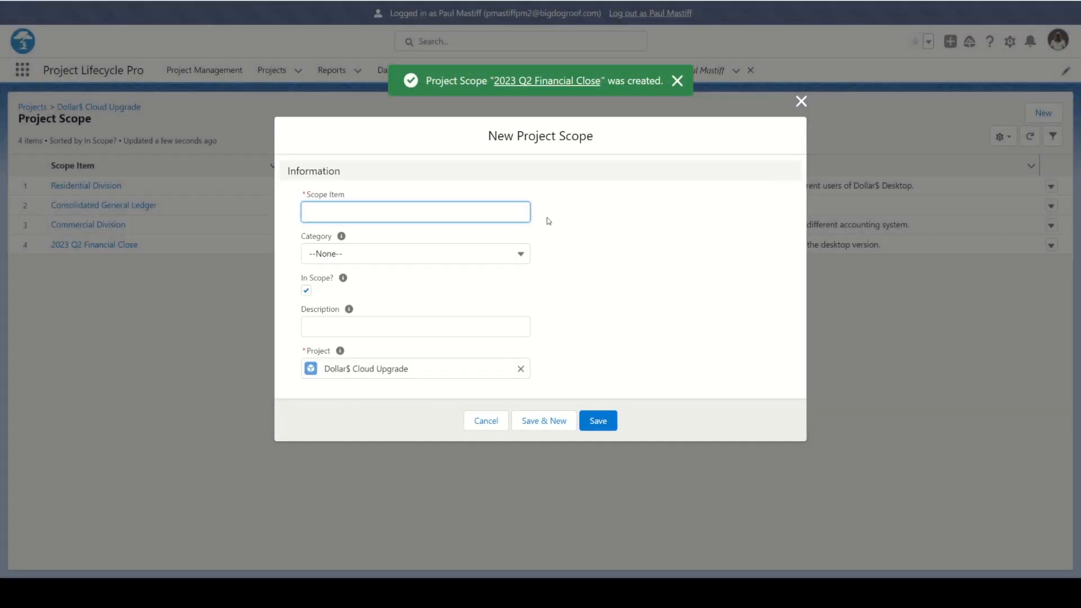
type("2023 Q")
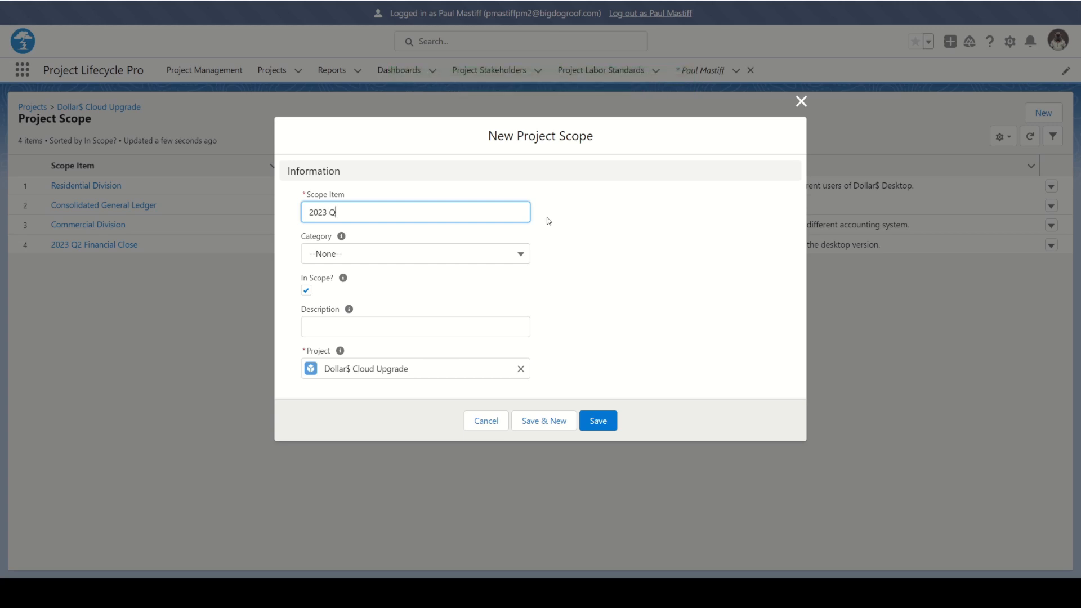
type("3 Financial Close")
left_click(514, 255)
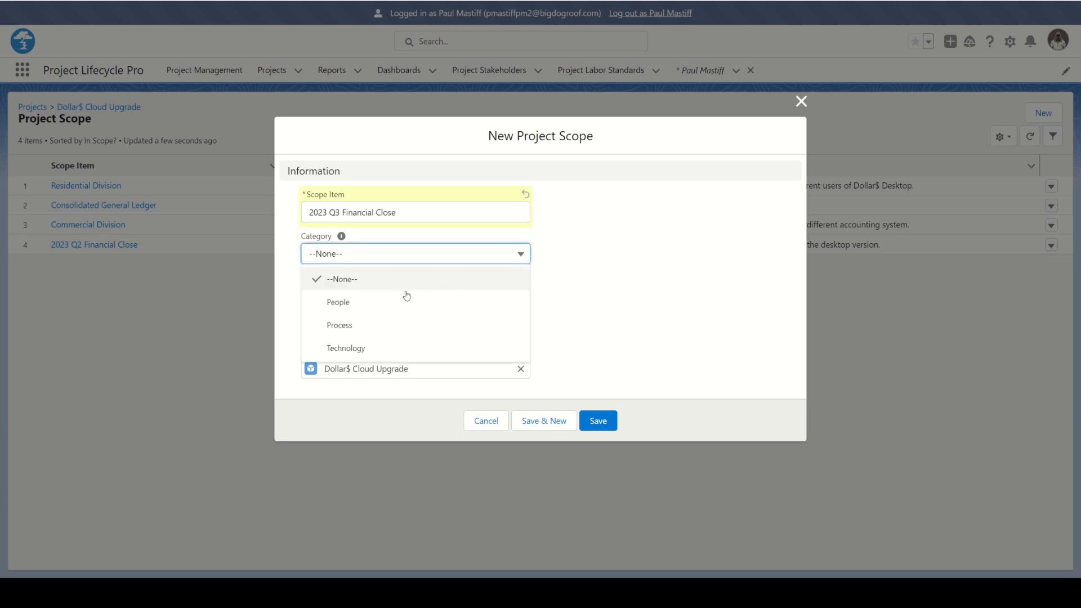
left_click(381, 326)
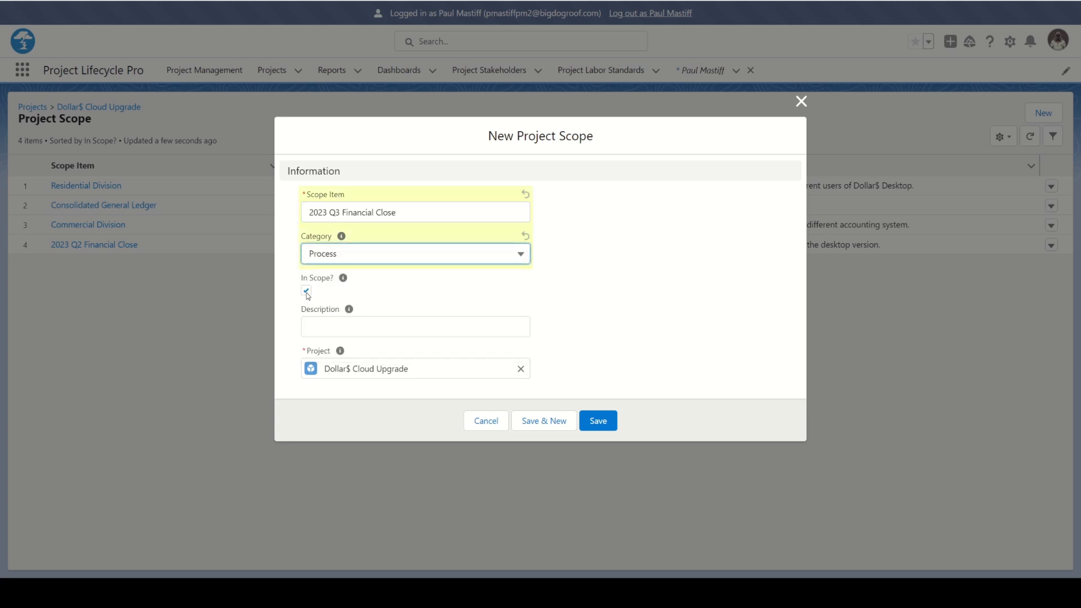
Describe the Q3 item as "Q3 financial close will be complete using the cloud version", keep it in scope, and save it.
left_click(318, 328)
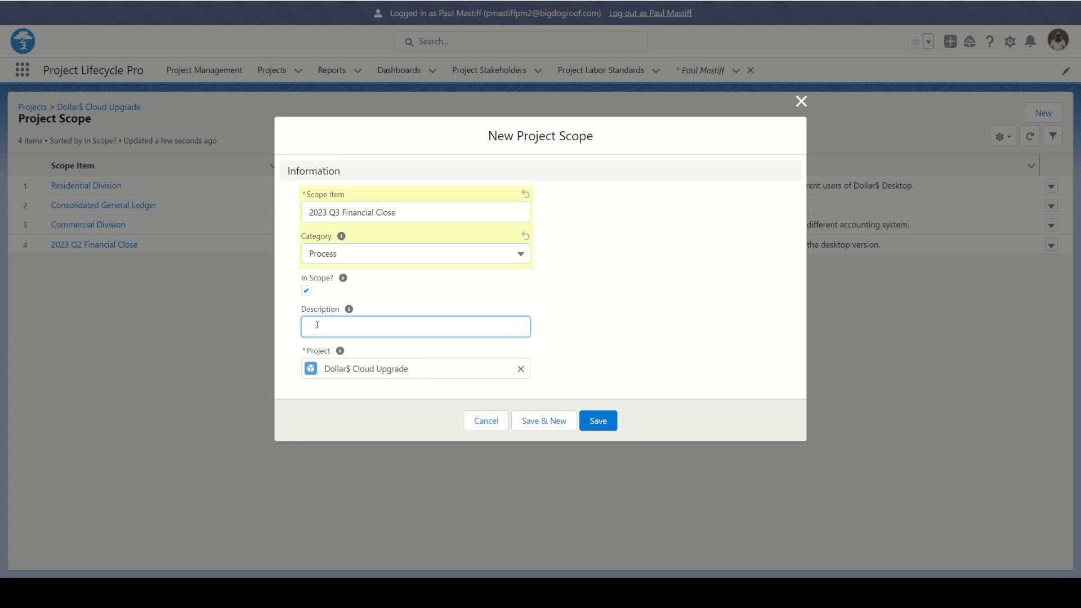
type("Q3 financial close will be complete in")
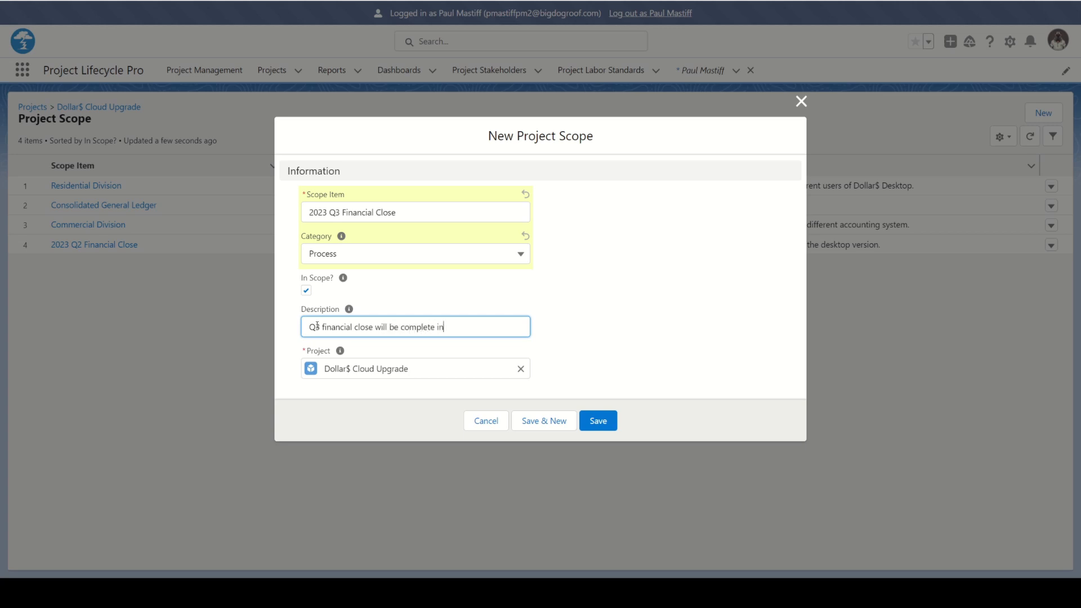
type(" using the")
type("Cl")
key("BackSpace")
type("cloud version")
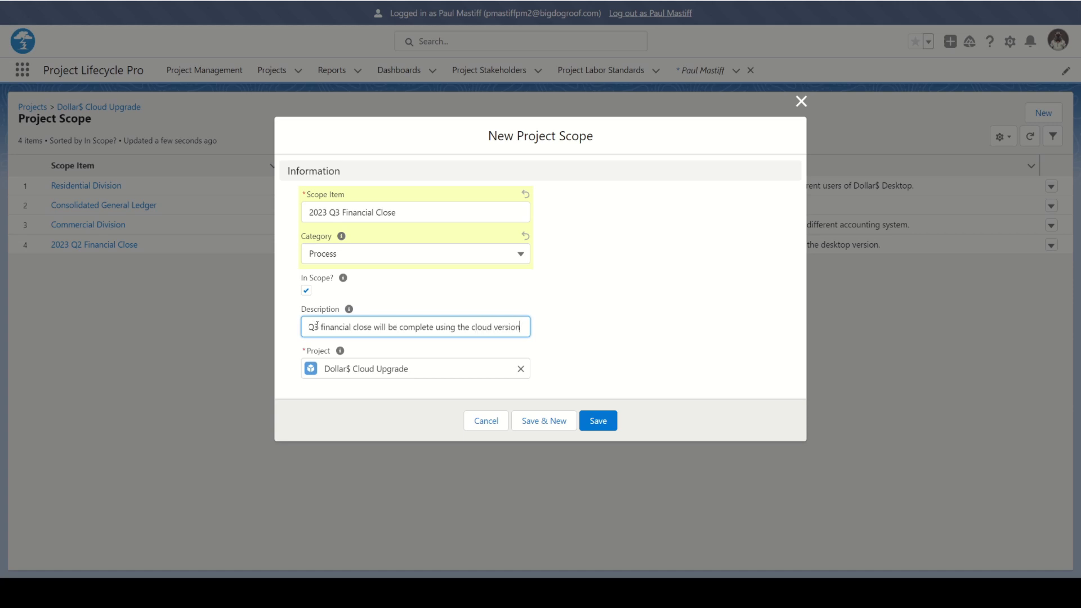
left_click(594, 417)
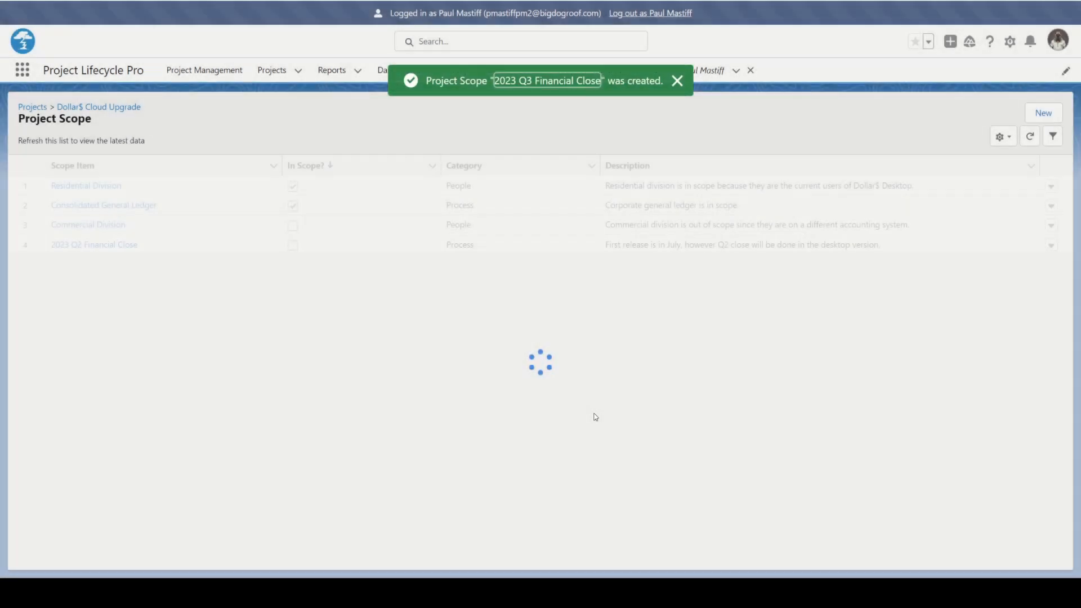